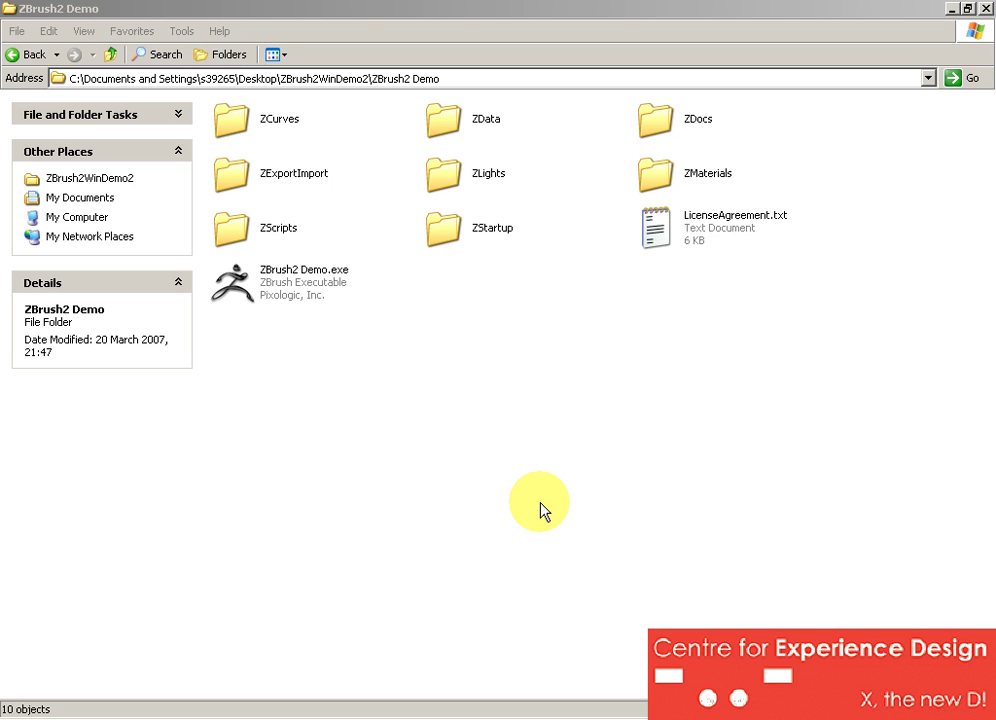
- Launch ZBrush2 Demo.exe from the ZBrush2 Demo folder and dismiss the welcome dialog
{"action": "left_click", "coordinate": [258, 283]}
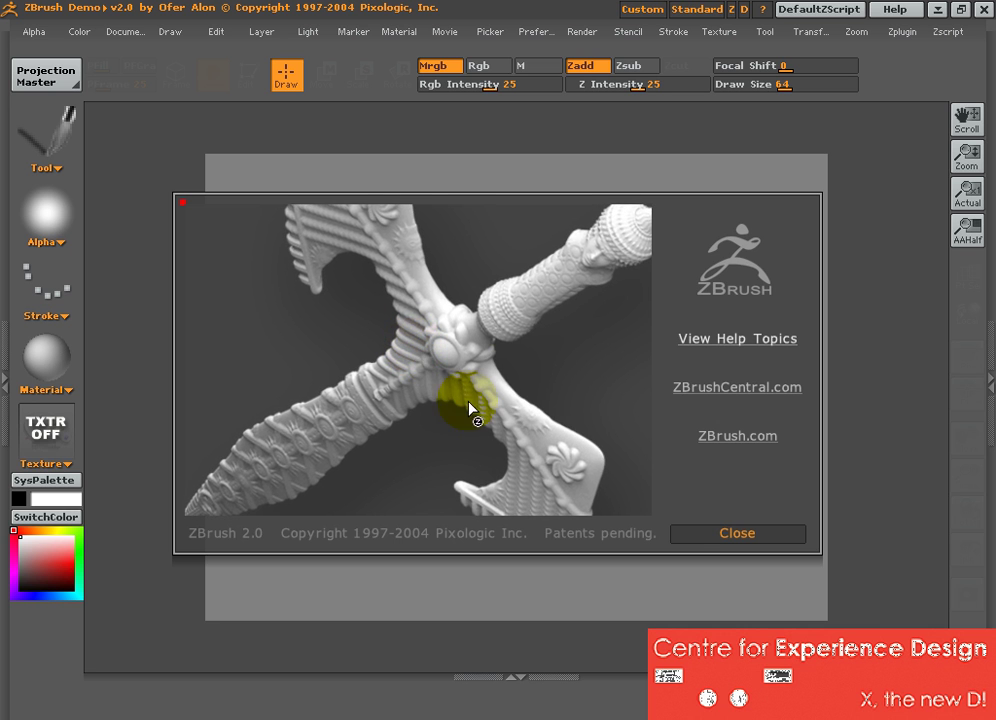
{"action": "left_click", "coordinate": [709, 538]}
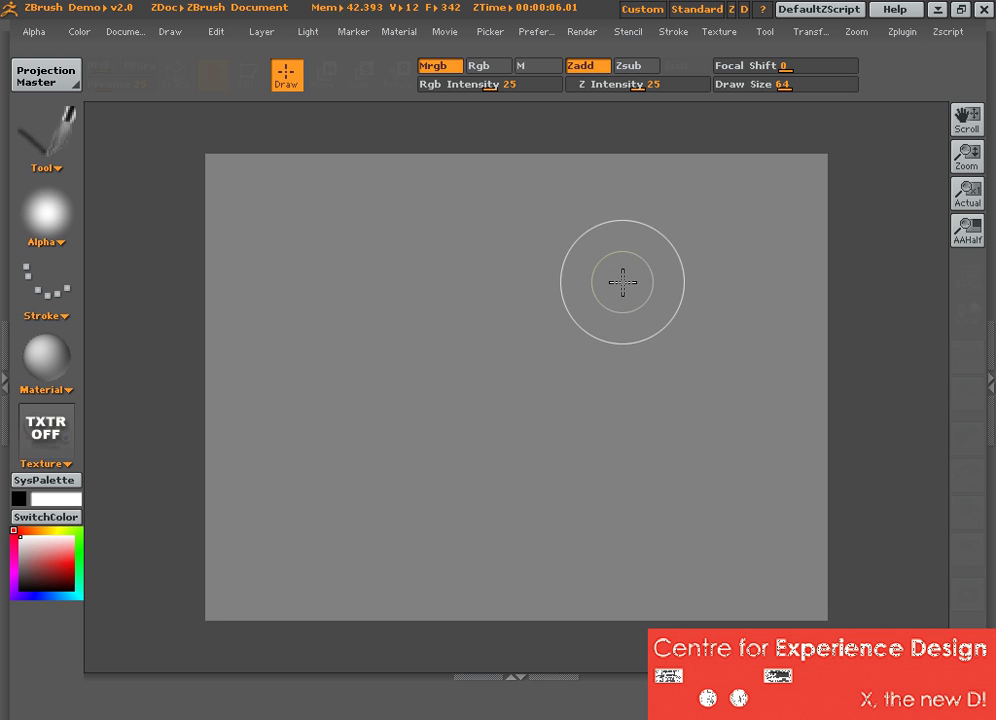
{"action": "left_click", "coordinate": [170, 32]}
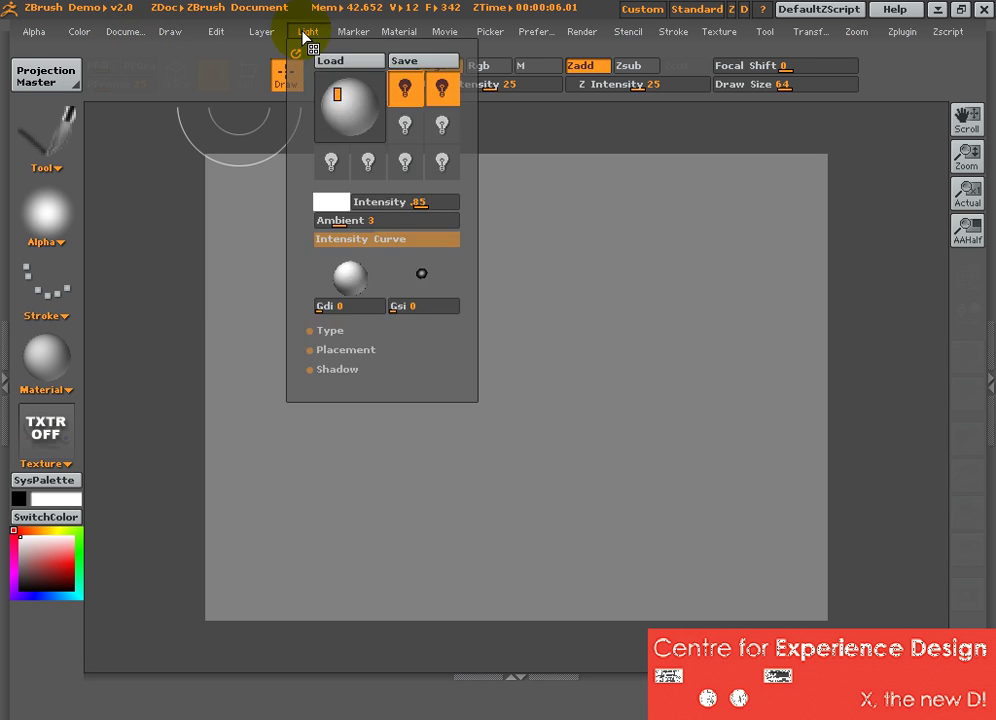
{"action": "mouse_move", "coordinate": [331, 36]}
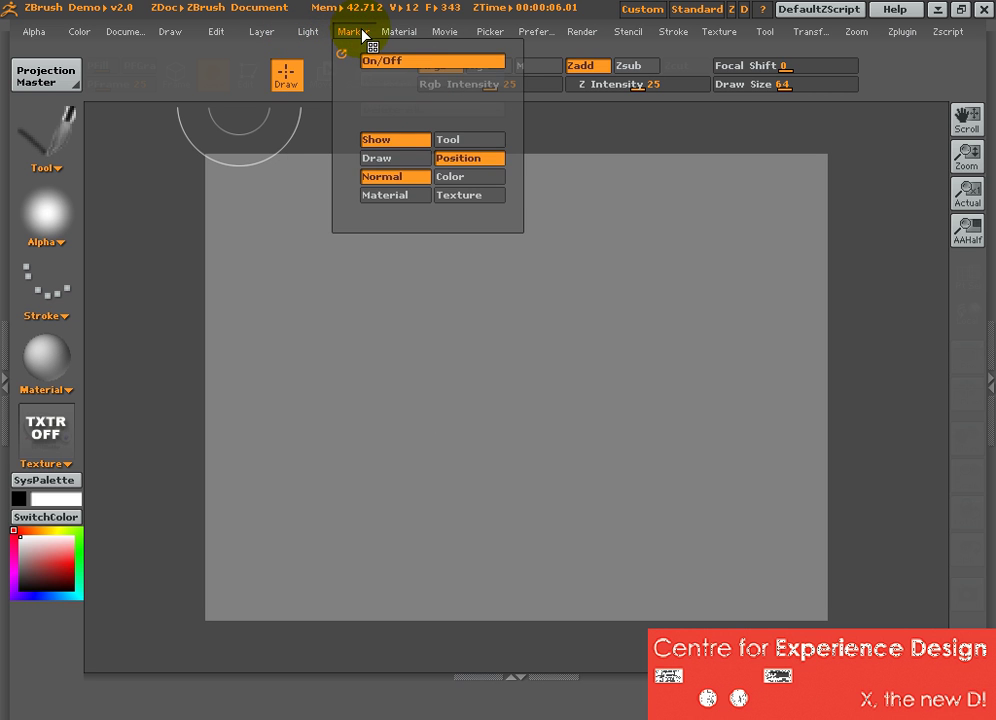
{"action": "mouse_move", "coordinate": [449, 36]}
{"action": "mouse_move", "coordinate": [276, 26]}
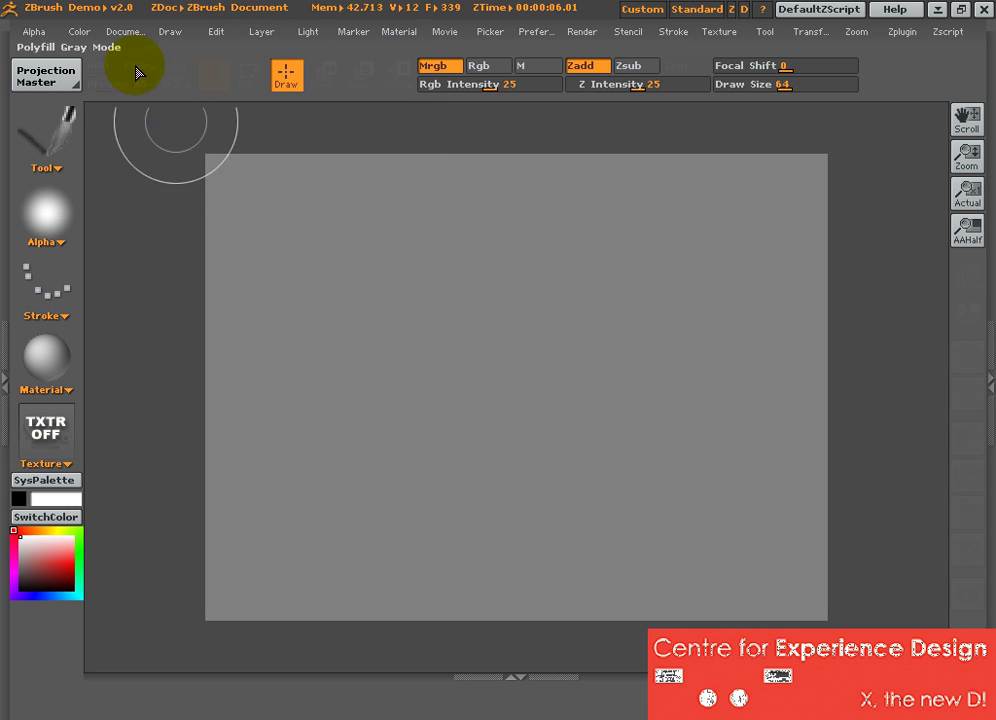
- Create a new blank document at the default 640 by 480 canvas size
{"action": "mouse_move", "coordinate": [128, 38]}
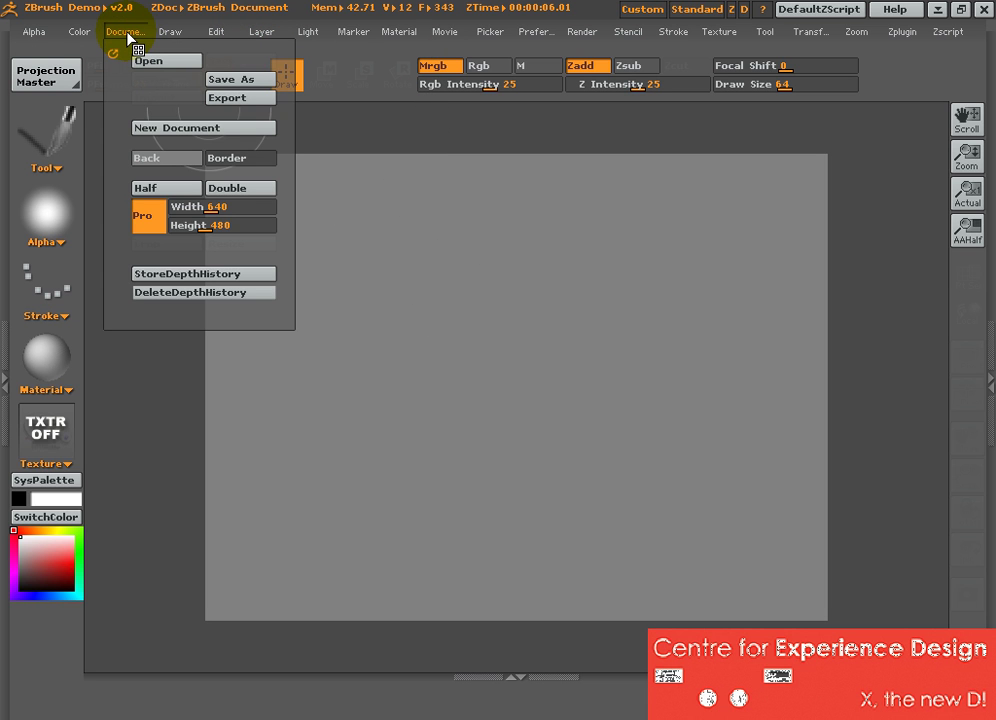
{"action": "left_click", "coordinate": [181, 129]}
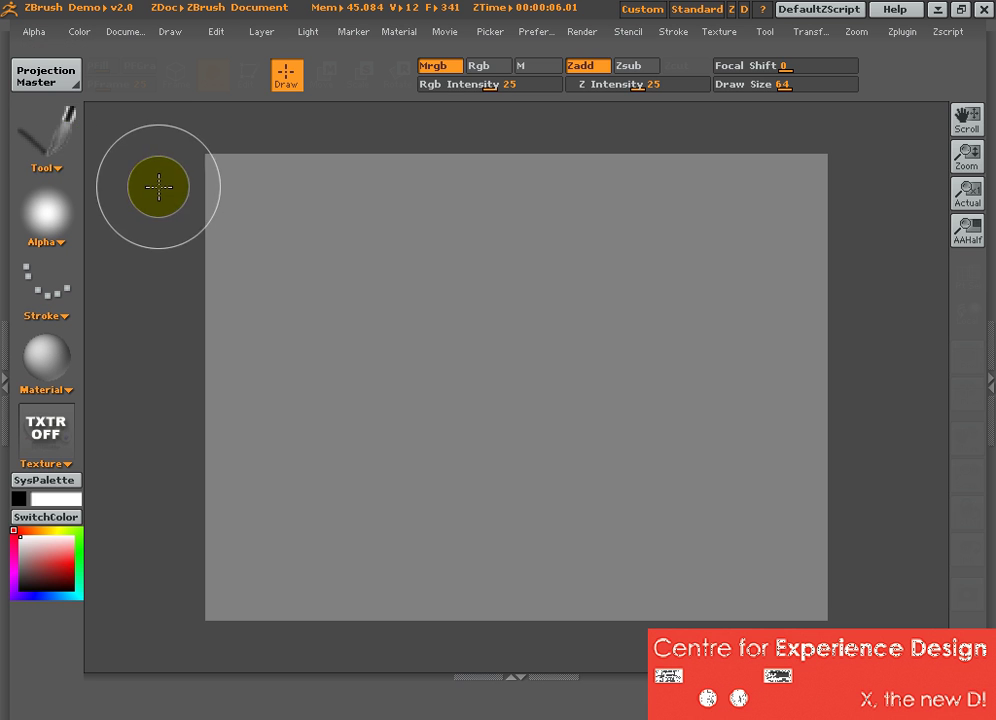
- Replace the current SimpleBrush tool with the red ZSphere tool
{"action": "left_click", "coordinate": [39, 142]}
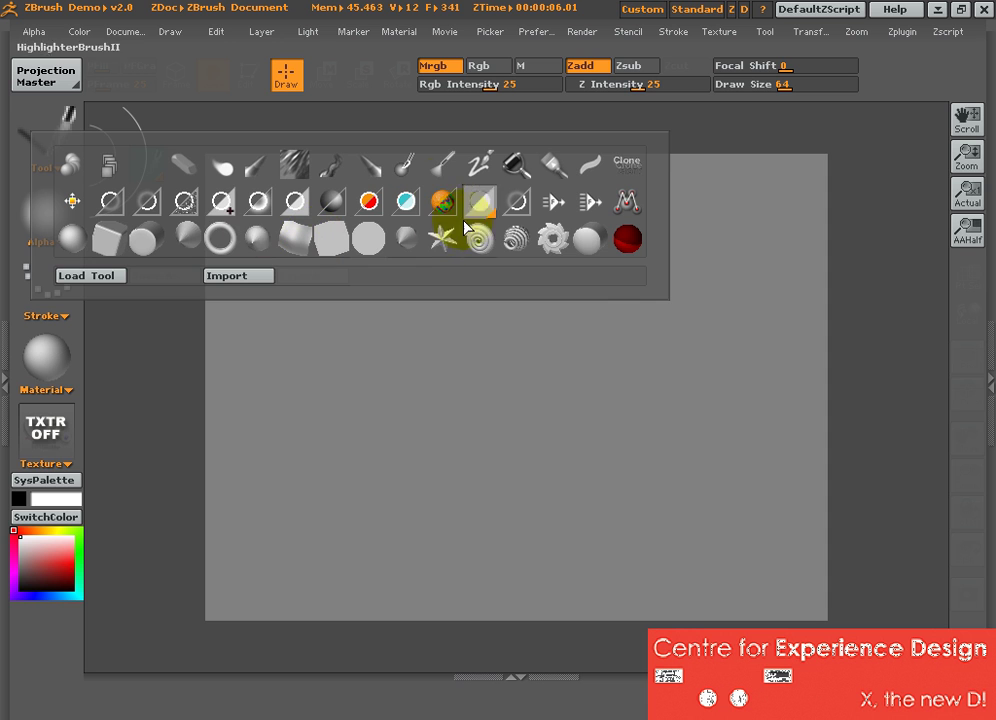
{"action": "left_click", "coordinate": [176, 184]}
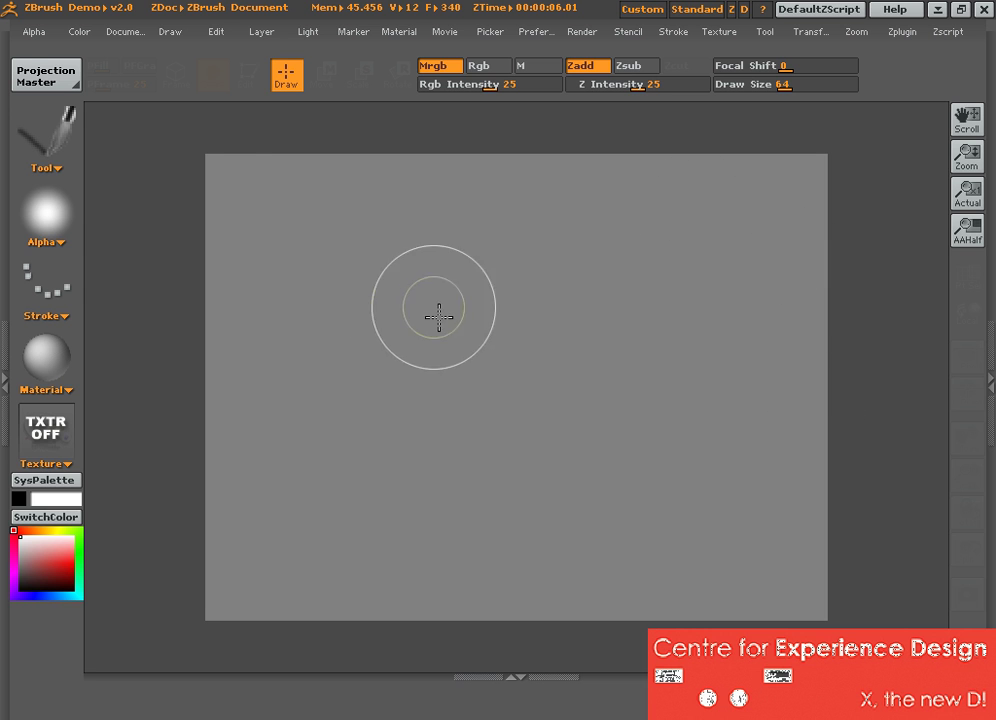
{"action": "left_click", "coordinate": [38, 138]}
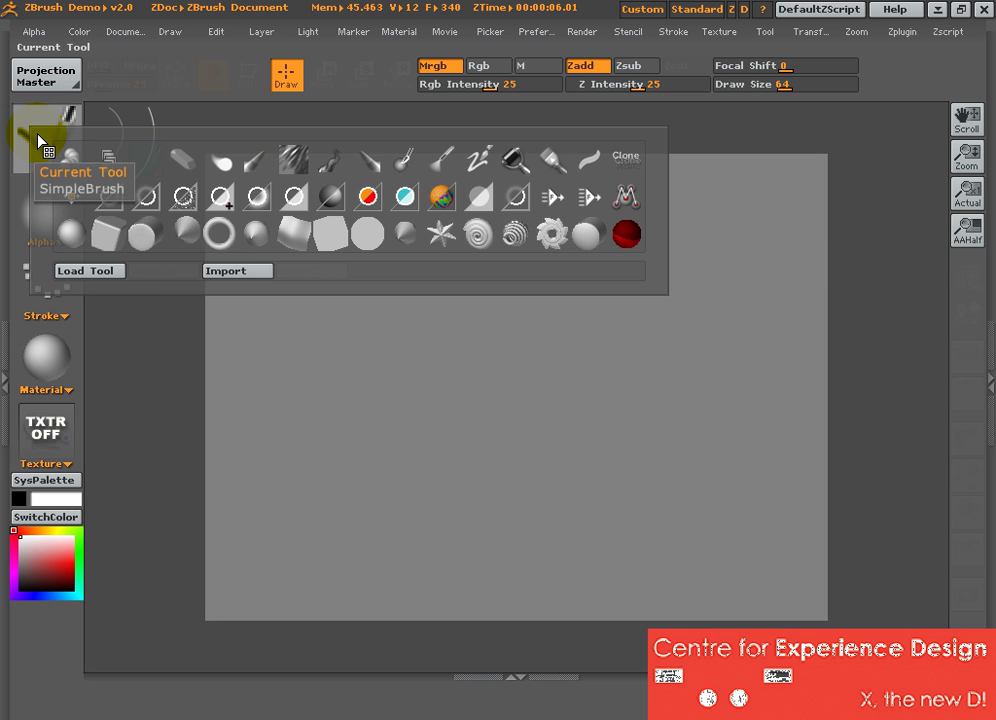
{"action": "left_click", "coordinate": [40, 140]}
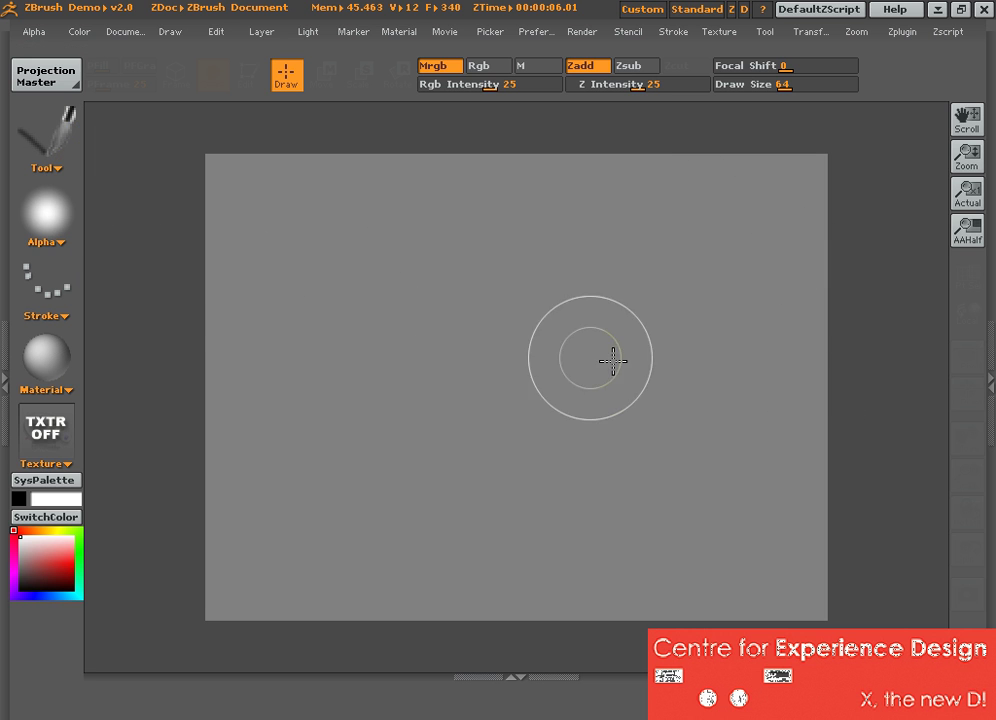
{"action": "left_click", "coordinate": [26, 116]}
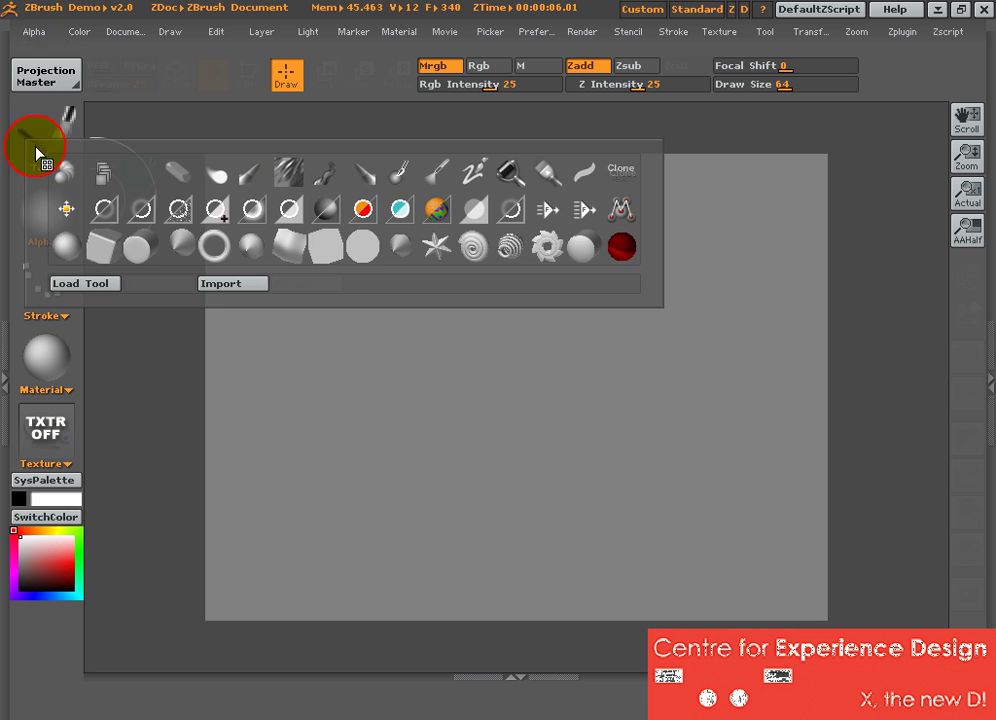
{"action": "left_click", "coordinate": [624, 248]}
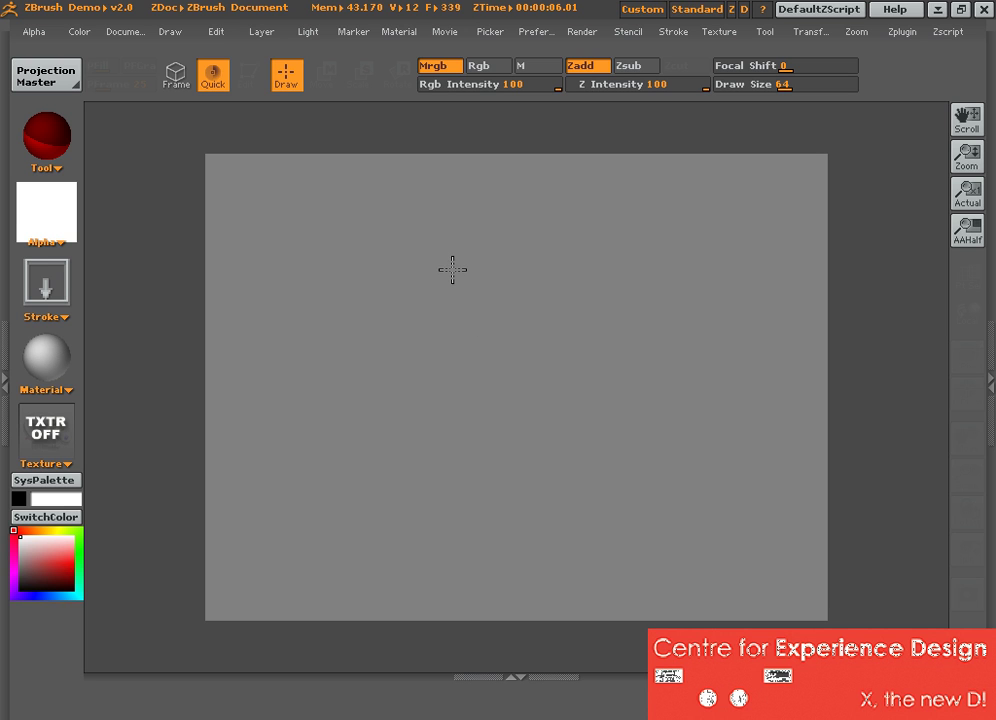
- Draw a large ZSphere in the upper part of the canvas and, in Edit mode, add three child ZSpheres to its lower half
{"action": "mouse_move", "coordinate": [469, 301]}
{"action": "left_mouse_down"}
{"action": "mouse_move", "coordinate": [585, 465]}
{"action": "mouse_move", "coordinate": [697, 543]}
{"action": "left_mouse_up"}
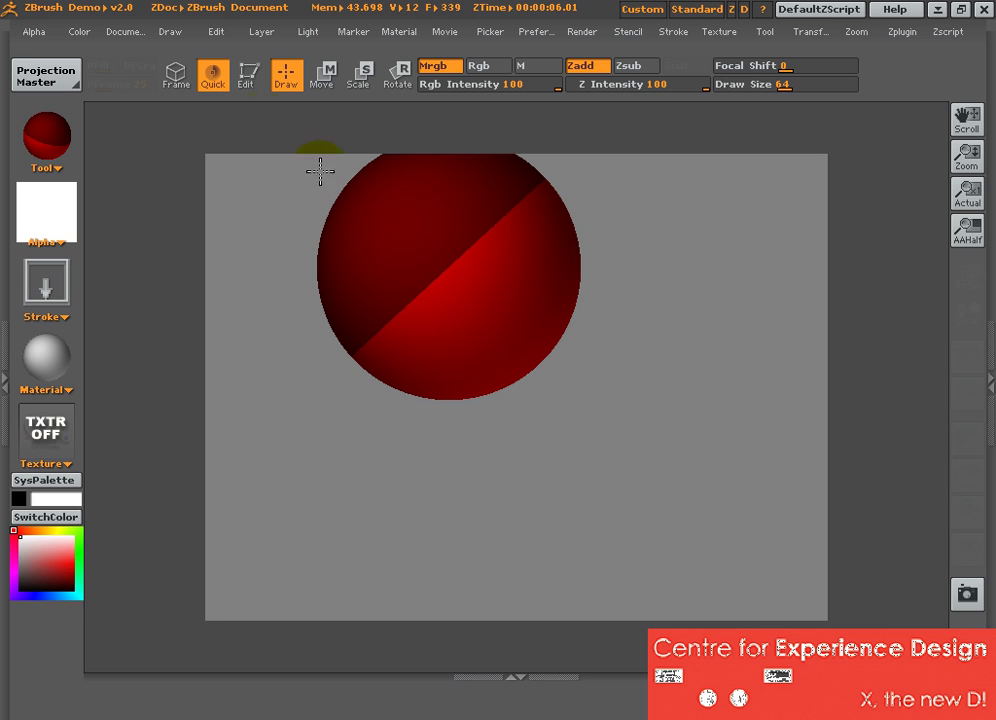
{"action": "left_click", "coordinate": [247, 88]}
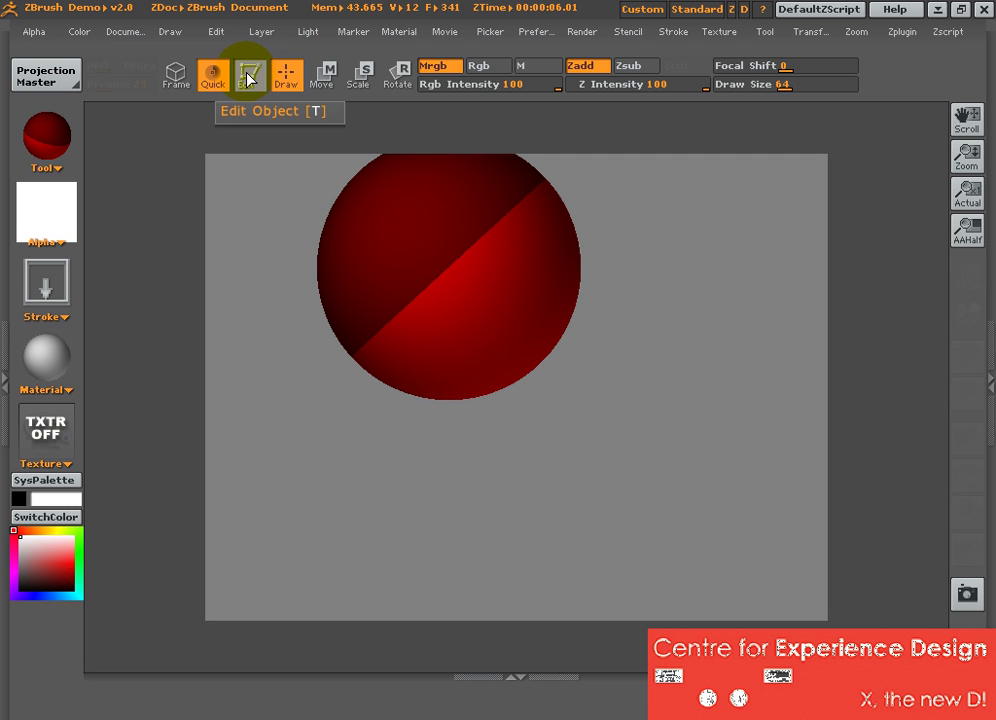
{"action": "left_click", "coordinate": [249, 79]}
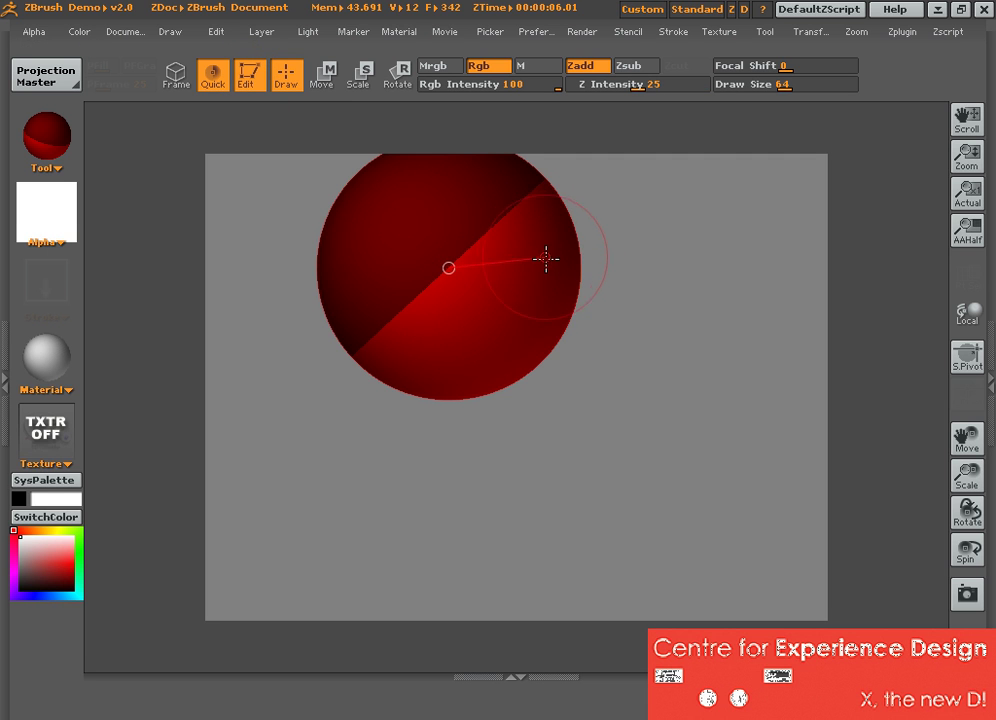
{"action": "left_click", "coordinate": [543, 252]}
{"action": "left_click", "coordinate": [507, 318]}
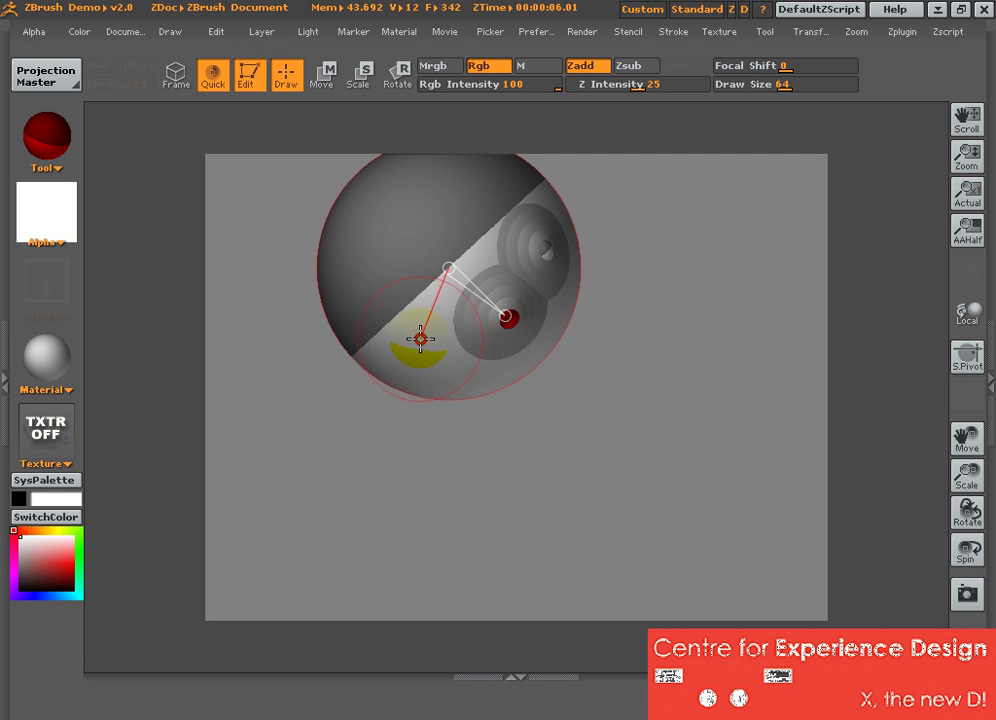
{"action": "left_click_drag", "start_coordinate": [420, 338], "coordinate": [418, 343]}
- Start a new document and discard the edited ZSphere without saving
{"action": "left_click", "coordinate": [125, 31]}
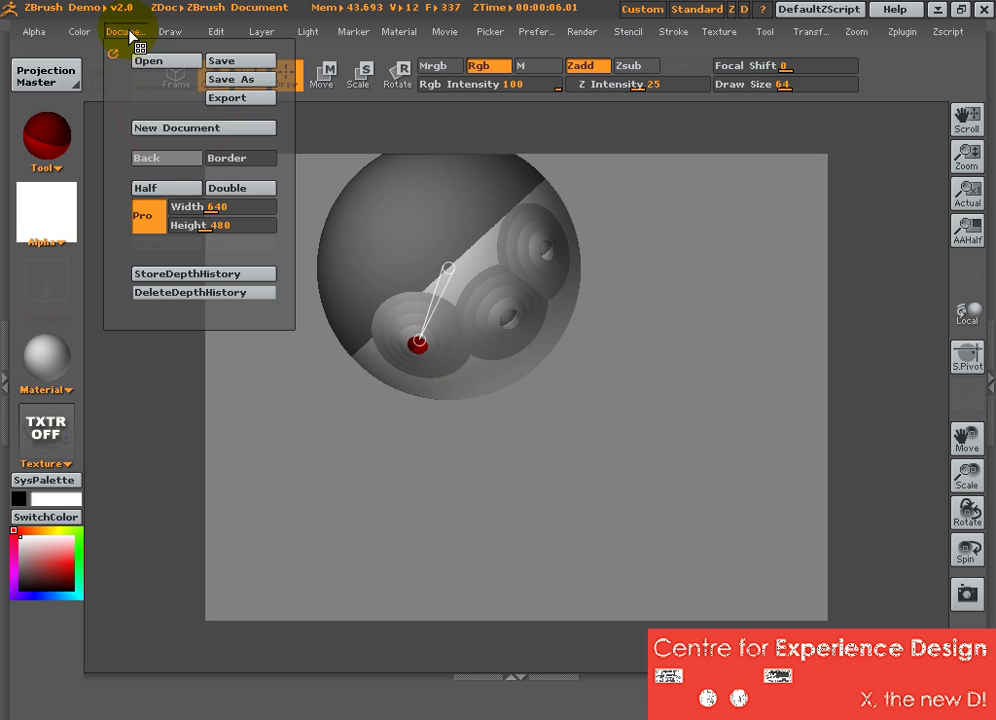
{"action": "left_click", "coordinate": [152, 128]}
{"action": "left_click", "coordinate": [478, 417]}
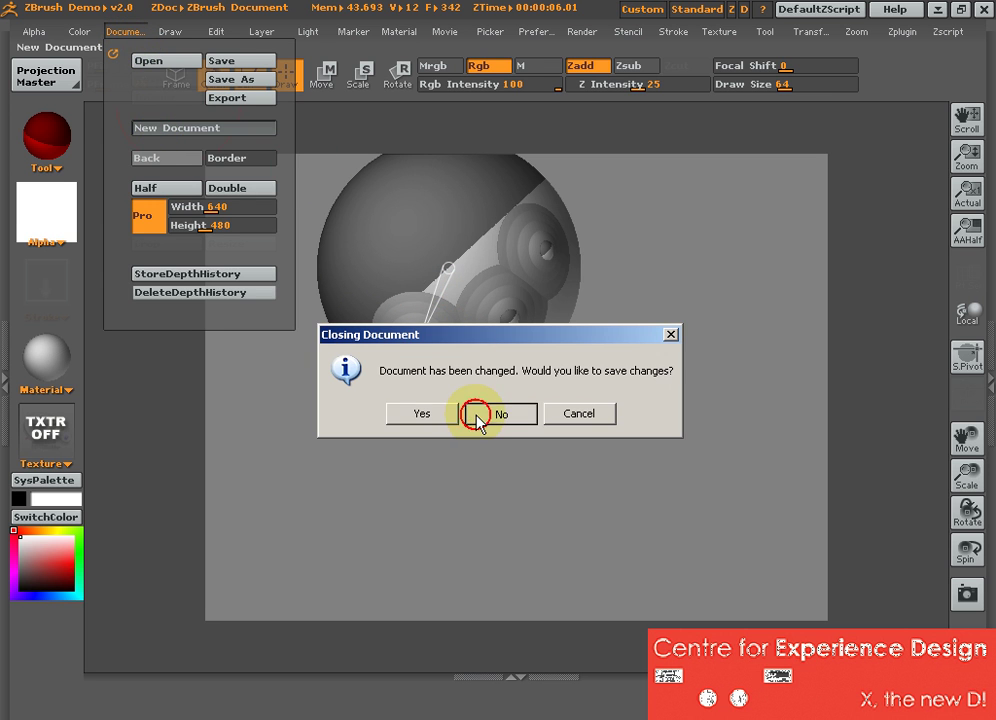
- Select a fresh ZSphere and draw one large and five smaller separate ZSpheres across the canvas
{"action": "left_click", "coordinate": [40, 137]}
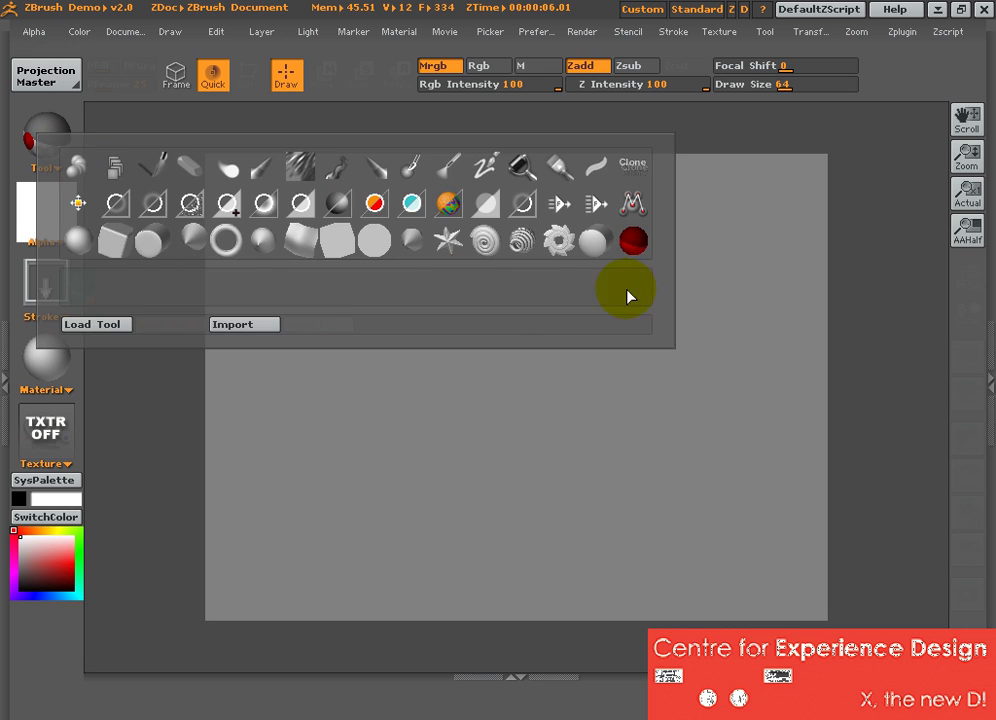
{"action": "left_click", "coordinate": [633, 242]}
{"action": "mouse_move", "coordinate": [472, 307]}
{"action": "left_mouse_down"}
{"action": "mouse_move", "coordinate": [547, 402]}
{"action": "mouse_move", "coordinate": [682, 527]}
{"action": "mouse_move", "coordinate": [726, 552]}
{"action": "left_mouse_up"}
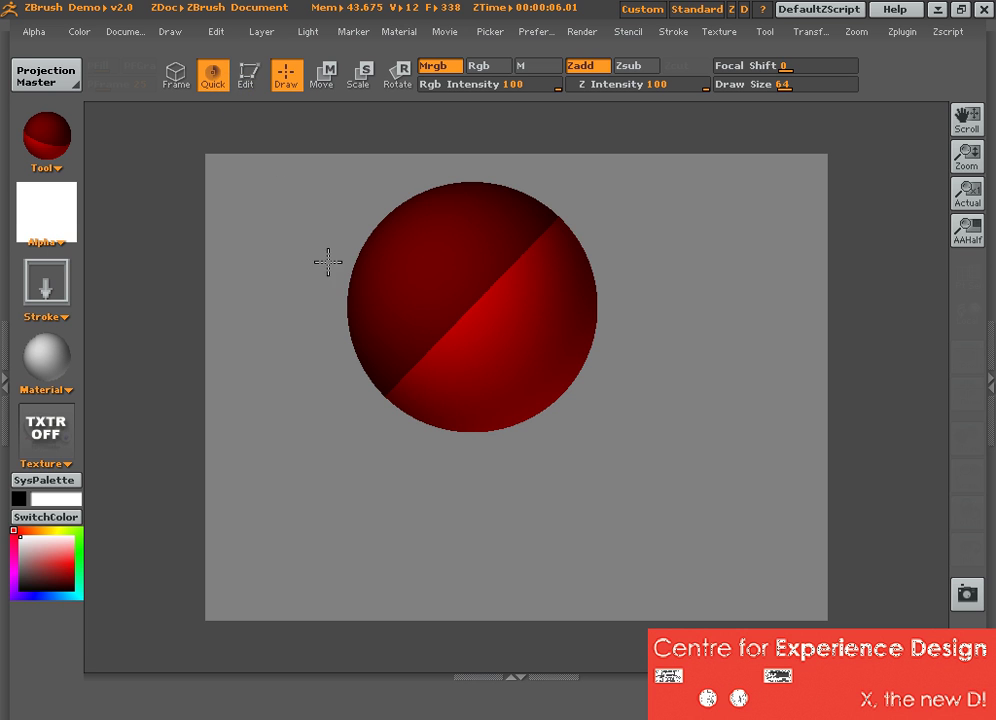
{"action": "left_click_drag", "start_coordinate": [293, 323], "coordinate": [409, 469]}
{"action": "mouse_move", "coordinate": [641, 305]}
{"action": "left_mouse_down"}
{"action": "mouse_move", "coordinate": [716, 436]}
{"action": "mouse_move", "coordinate": [656, 493]}
{"action": "mouse_move", "coordinate": [732, 591]}
{"action": "left_mouse_up"}
{"action": "left_click_drag", "start_coordinate": [511, 513], "coordinate": [588, 586]}
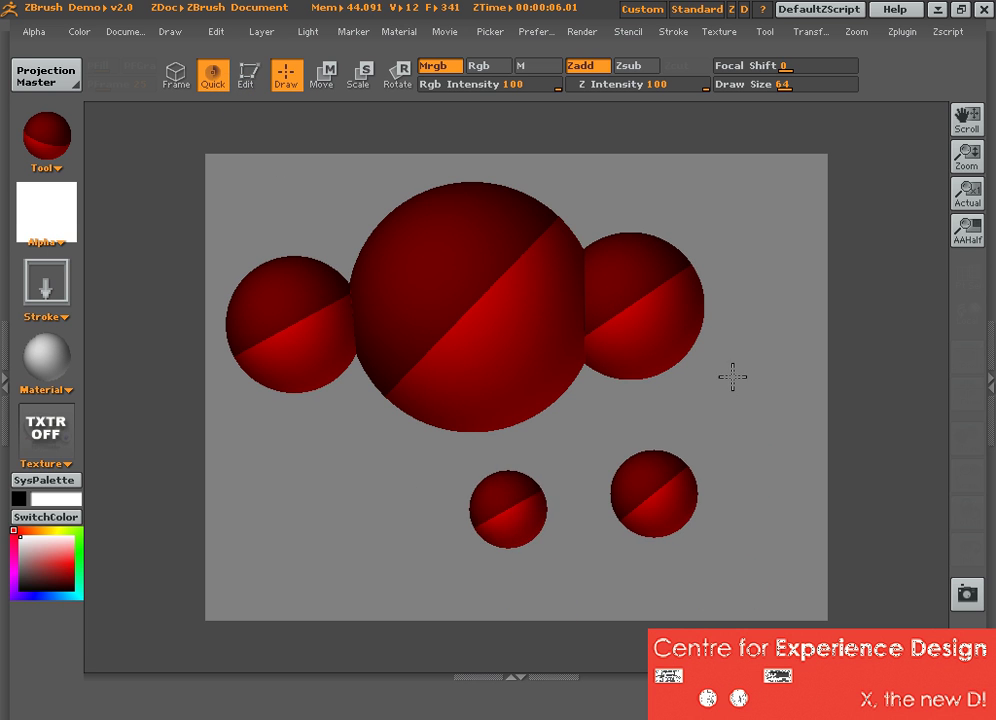
{"action": "left_click_drag", "start_coordinate": [732, 377], "coordinate": [774, 469]}
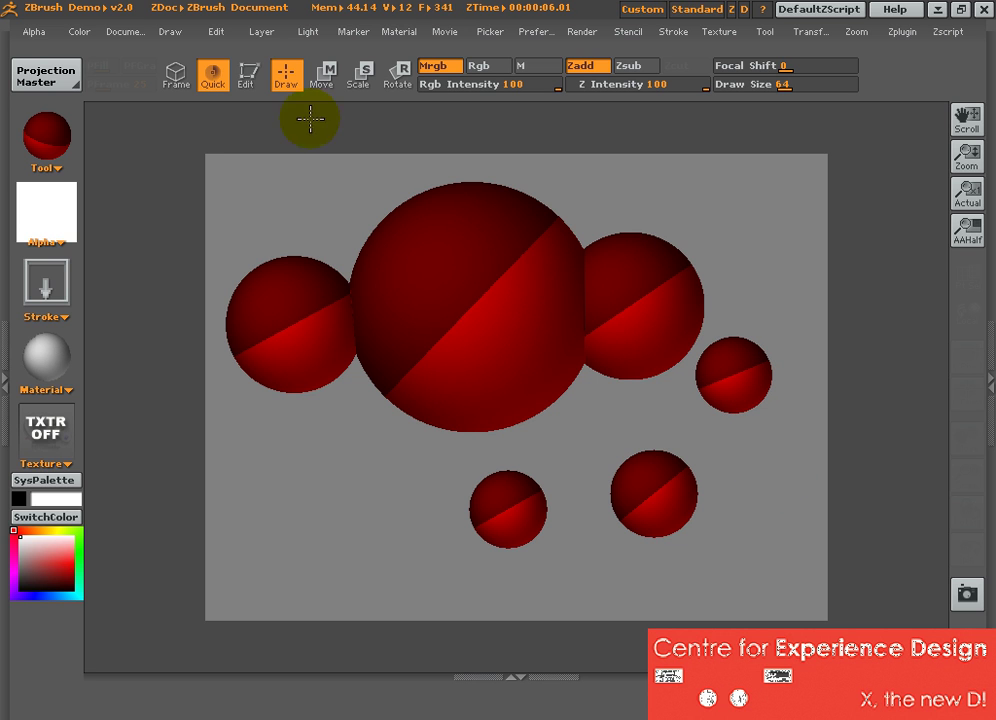
- Clear the separate ZSpheres by starting another new document without saving changes
{"action": "left_click", "coordinate": [125, 31]}
{"action": "left_click", "coordinate": [160, 128]}
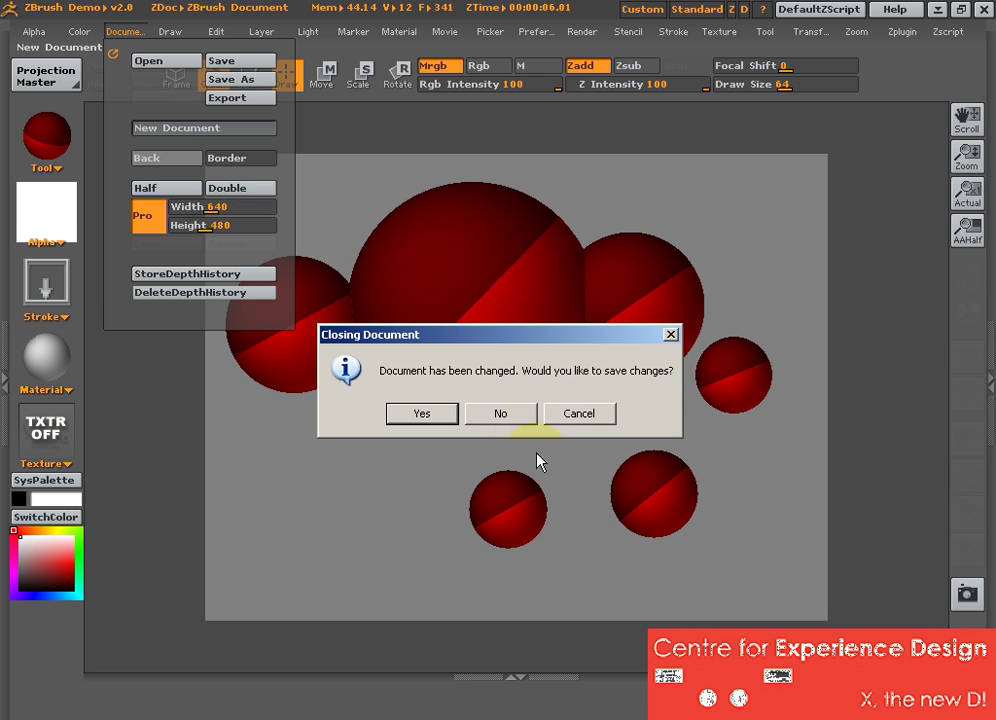
{"action": "left_click", "coordinate": [500, 413]}
- Draw a single large ZSphere near the middle of the canvas and switch it to Edit mode
{"action": "left_click", "coordinate": [52, 140]}
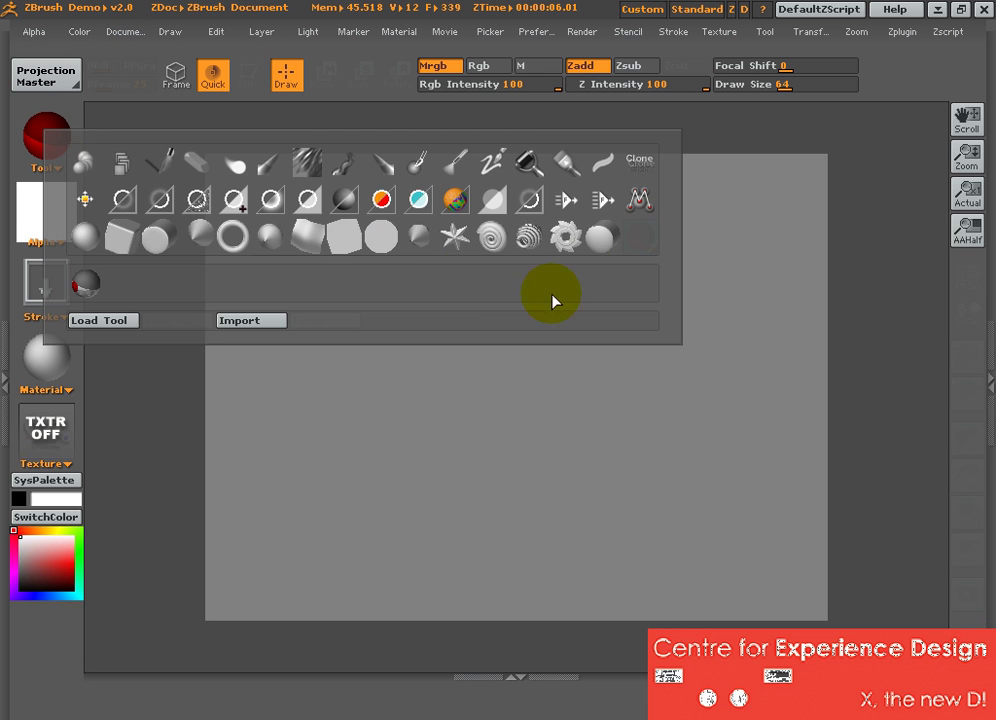
{"action": "left_click_drag", "start_coordinate": [472, 316], "coordinate": [736, 571]}
{"action": "left_click", "coordinate": [252, 80]}
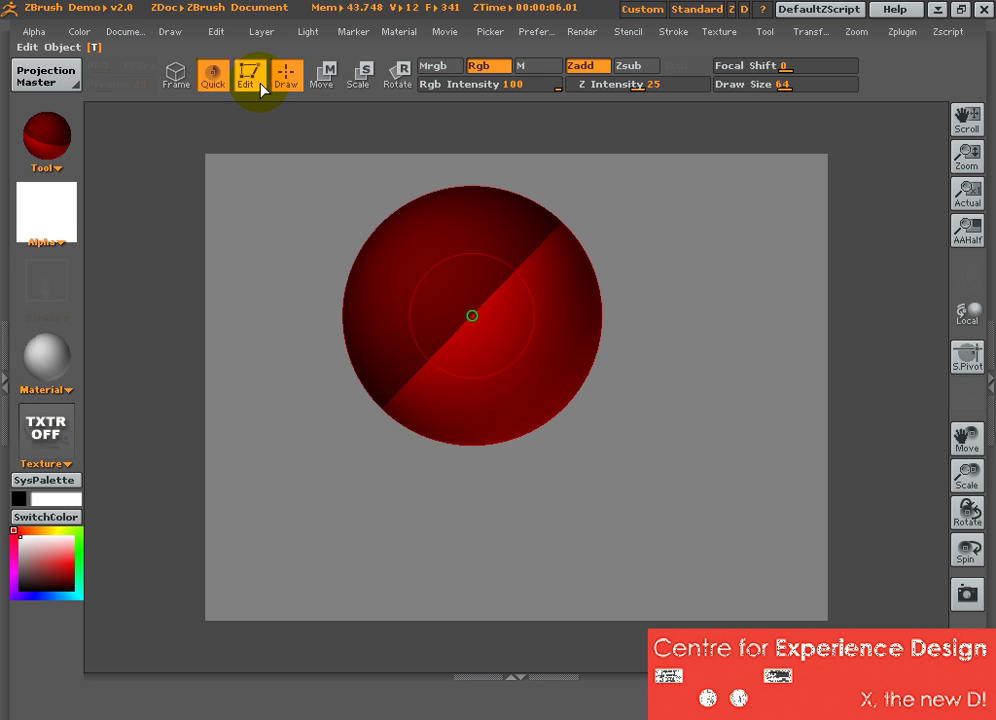
- Add two child ZSpheres to the large ZSphere, one at its right edge and one on its lower right
{"action": "left_click_drag", "start_coordinate": [552, 302], "coordinate": [585, 335]}
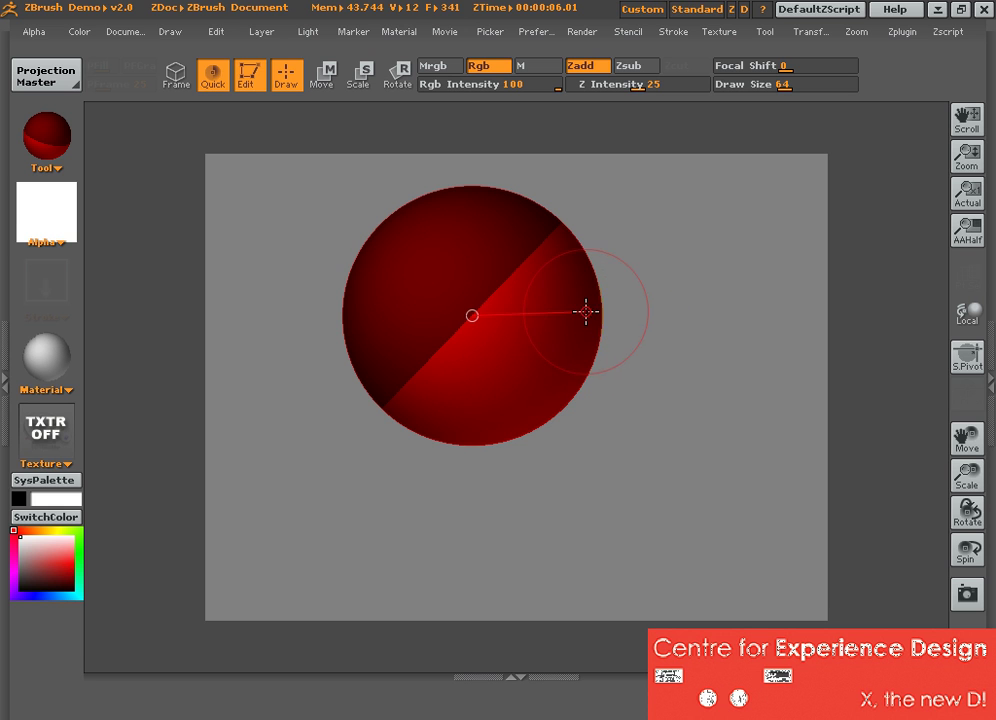
{"action": "left_click", "coordinate": [574, 300], "text": "ctrl"}
{"action": "mouse_move", "coordinate": [589, 350]}
{"action": "left_mouse_down"}
{"action": "mouse_move", "coordinate": [562, 413]}
{"action": "mouse_move", "coordinate": [520, 382]}
{"action": "mouse_move", "coordinate": [532, 432]}
{"action": "mouse_move", "coordinate": [518, 231]}
{"action": "mouse_move", "coordinate": [585, 293]}
{"action": "mouse_move", "coordinate": [586, 250]}
{"action": "mouse_move", "coordinate": [551, 211]}
{"action": "mouse_move", "coordinate": [658, 304]}
{"action": "left_mouse_up"}
- Grow a limb from the large ZSphere's upper right by chaining four progressively smaller ZSpheres outward and downward
{"action": "left_click_drag", "start_coordinate": [586, 212], "coordinate": [687, 329]}
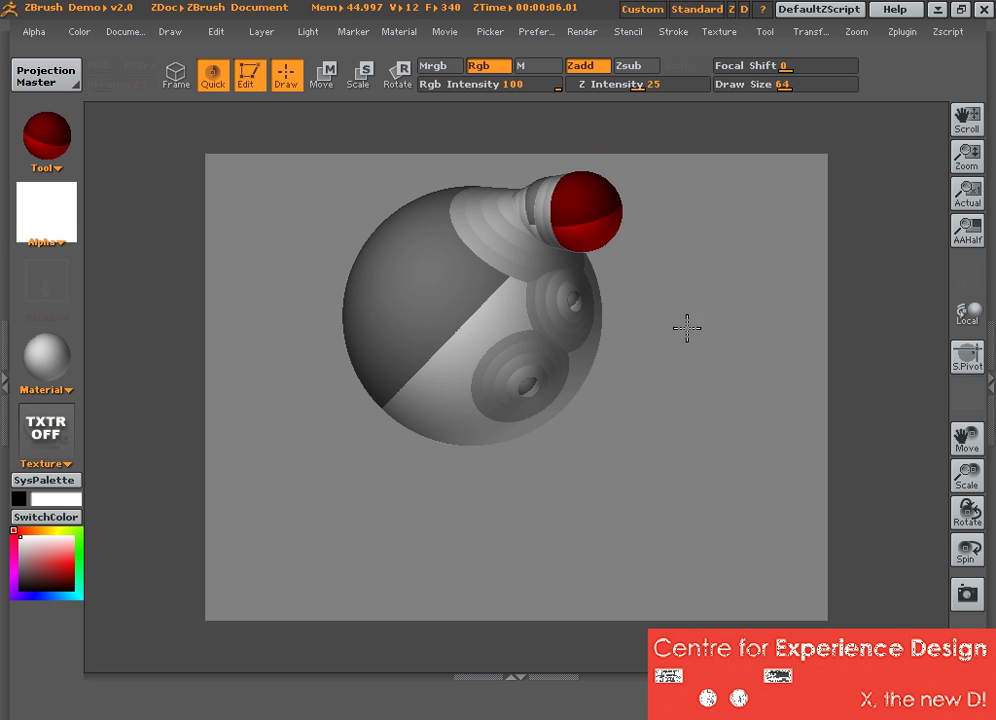
{"action": "left_click_drag", "start_coordinate": [609, 220], "coordinate": [686, 306]}
{"action": "mouse_move", "coordinate": [636, 224]}
{"action": "left_mouse_down"}
{"action": "mouse_move", "coordinate": [682, 258]}
{"action": "mouse_move", "coordinate": [707, 304]}
{"action": "left_mouse_up"}
{"action": "left_click_drag", "start_coordinate": [680, 264], "coordinate": [720, 342]}
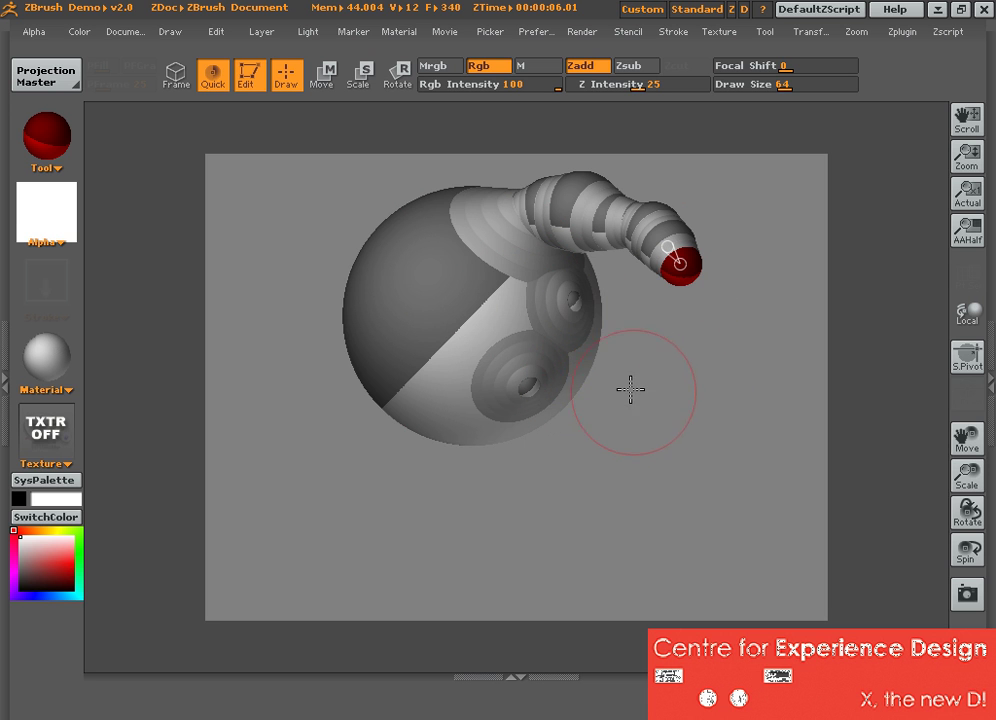
- Add three child ZSpheres to the front of the body at its lower middle, upper left and upper middle
{"action": "left_click", "coordinate": [455, 363]}
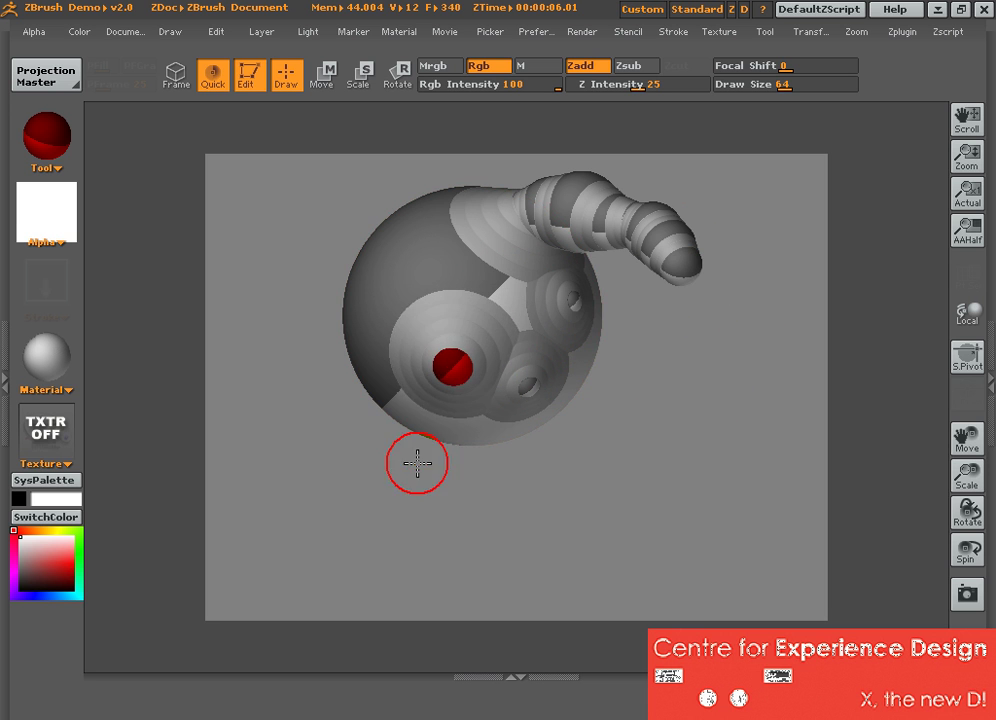
{"action": "left_click_drag", "start_coordinate": [382, 264], "coordinate": [347, 389]}
{"action": "left_click_drag", "start_coordinate": [487, 271], "coordinate": [500, 355]}
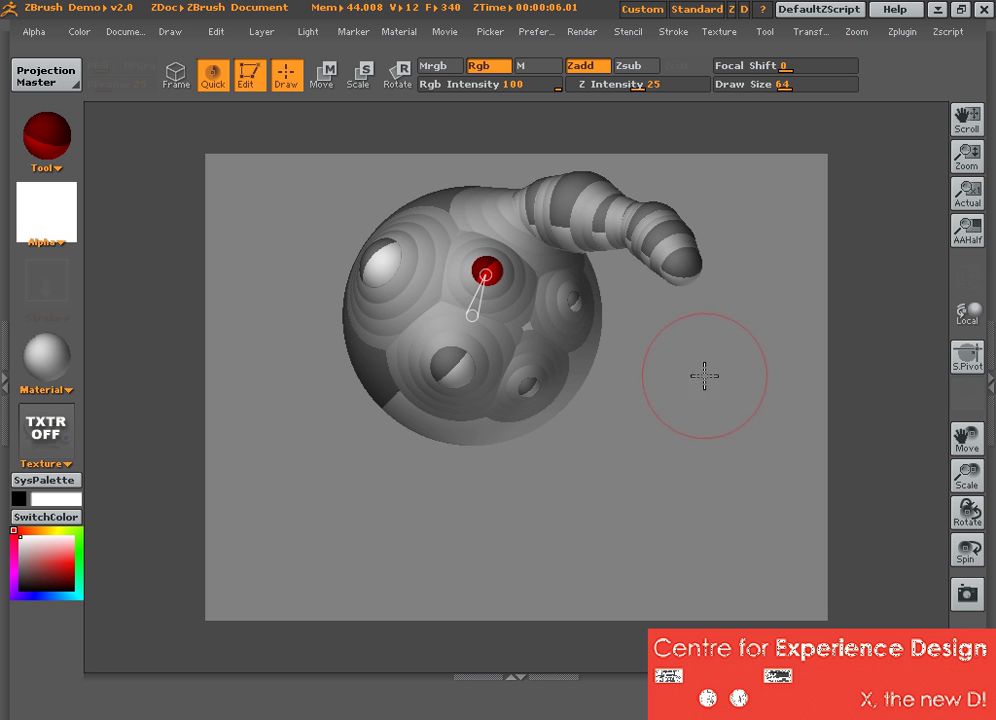
- Build two more limbs of chained ZSpheres on other sides of the body
{"action": "left_click_drag", "start_coordinate": [704, 379], "coordinate": [585, 502]}
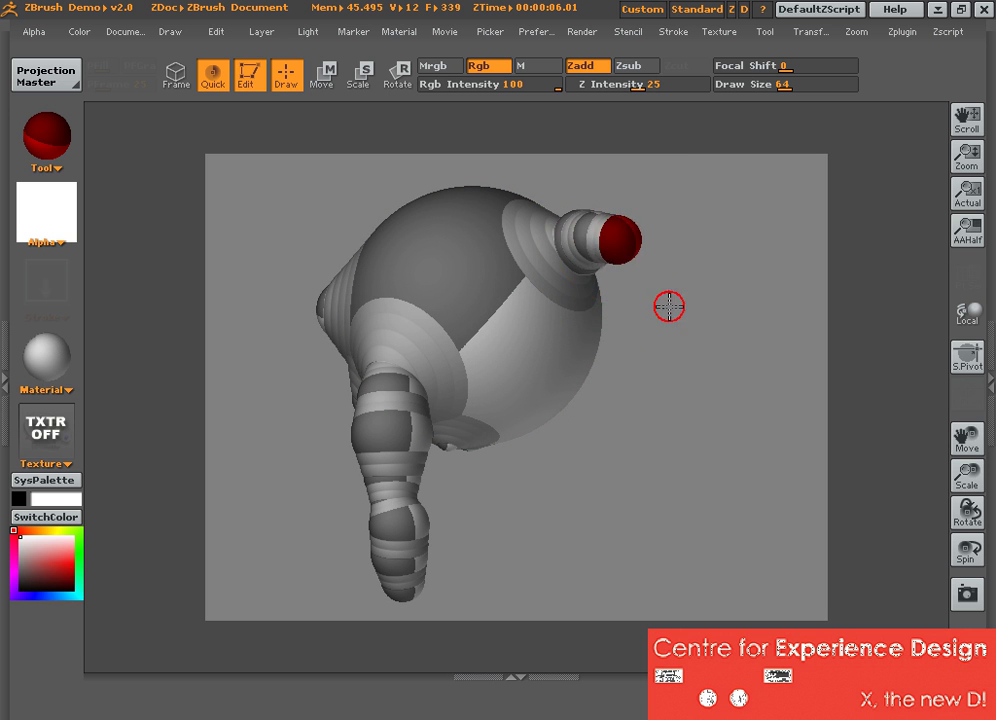
{"action": "mouse_move", "coordinate": [745, 387]}
{"action": "left_mouse_down"}
{"action": "mouse_move", "coordinate": [700, 460]}
{"action": "mouse_move", "coordinate": [596, 520]}
{"action": "mouse_move", "coordinate": [573, 330]}
{"action": "mouse_move", "coordinate": [600, 358]}
{"action": "left_mouse_up"}
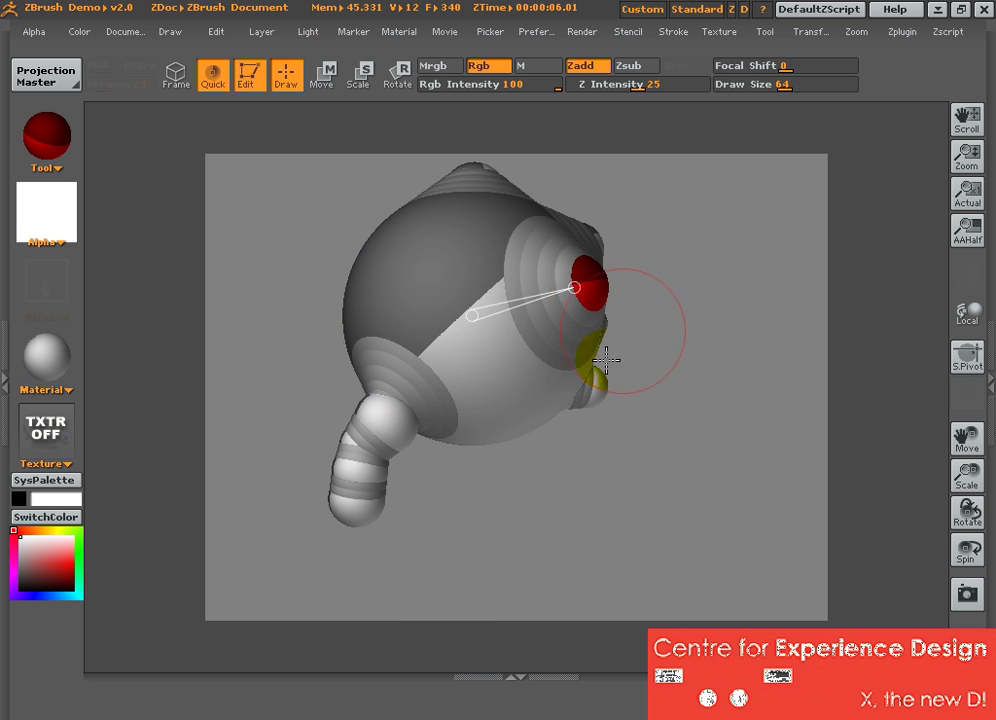
{"action": "left_click", "coordinate": [604, 282]}
{"action": "left_click", "coordinate": [621, 297]}
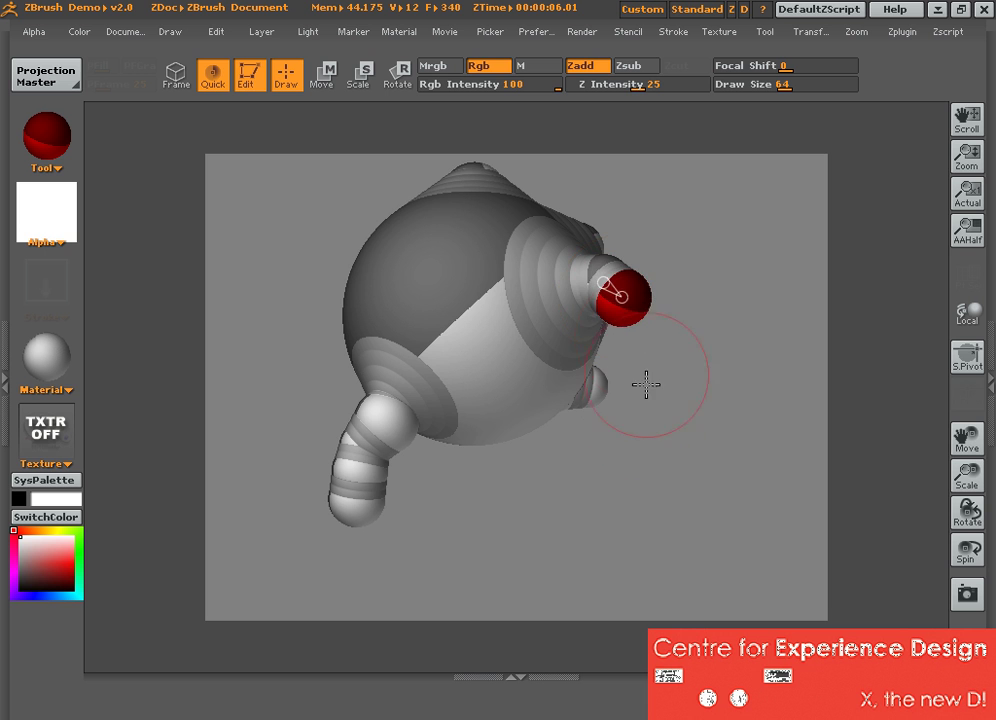
- Build a further limb of chained ZSpheres from the bare upper-right area of the body beside the existing limbs
{"action": "mouse_move", "coordinate": [703, 437]}
{"action": "left_mouse_down"}
{"action": "mouse_move", "coordinate": [587, 545]}
{"action": "mouse_move", "coordinate": [716, 552]}
{"action": "mouse_move", "coordinate": [824, 391]}
{"action": "mouse_move", "coordinate": [808, 385]}
{"action": "left_mouse_up"}
{"action": "left_click_drag", "start_coordinate": [548, 228], "coordinate": [562, 309]}
{"action": "left_click_drag", "start_coordinate": [577, 219], "coordinate": [619, 315]}
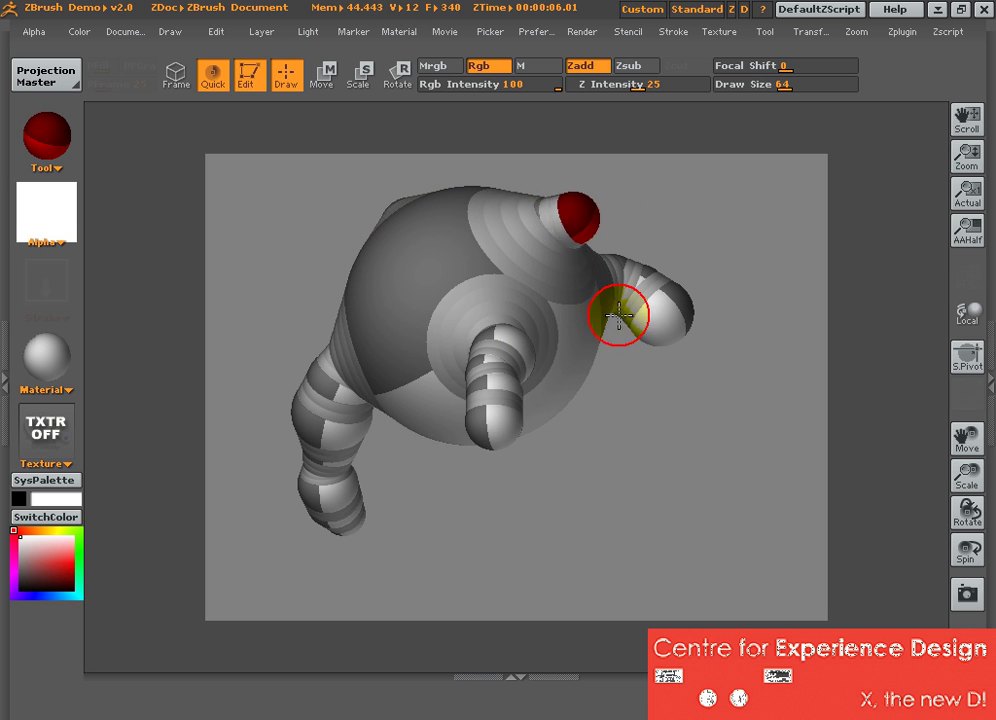
{"action": "left_click_drag", "start_coordinate": [601, 225], "coordinate": [658, 329]}
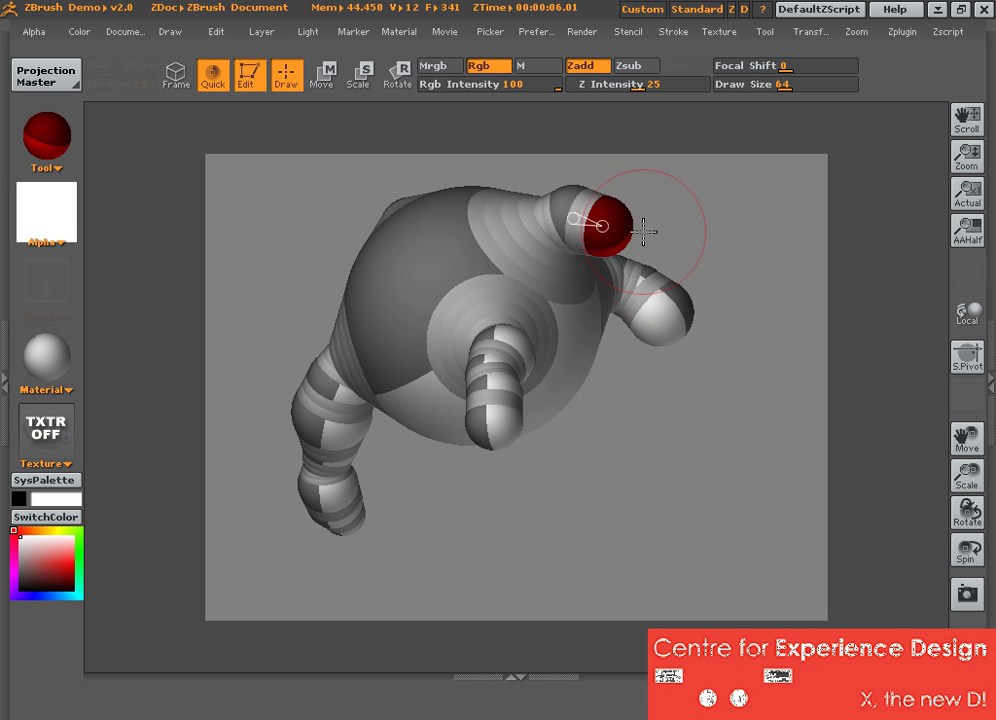
{"action": "left_click_drag", "start_coordinate": [627, 237], "coordinate": [699, 360]}
{"action": "left_click_drag", "start_coordinate": [640, 197], "coordinate": [711, 264]}
{"action": "left_click_drag", "start_coordinate": [651, 257], "coordinate": [667, 352]}
{"action": "left_click_drag", "start_coordinate": [678, 467], "coordinate": [572, 583]}
{"action": "left_click_drag", "start_coordinate": [698, 300], "coordinate": [620, 242]}
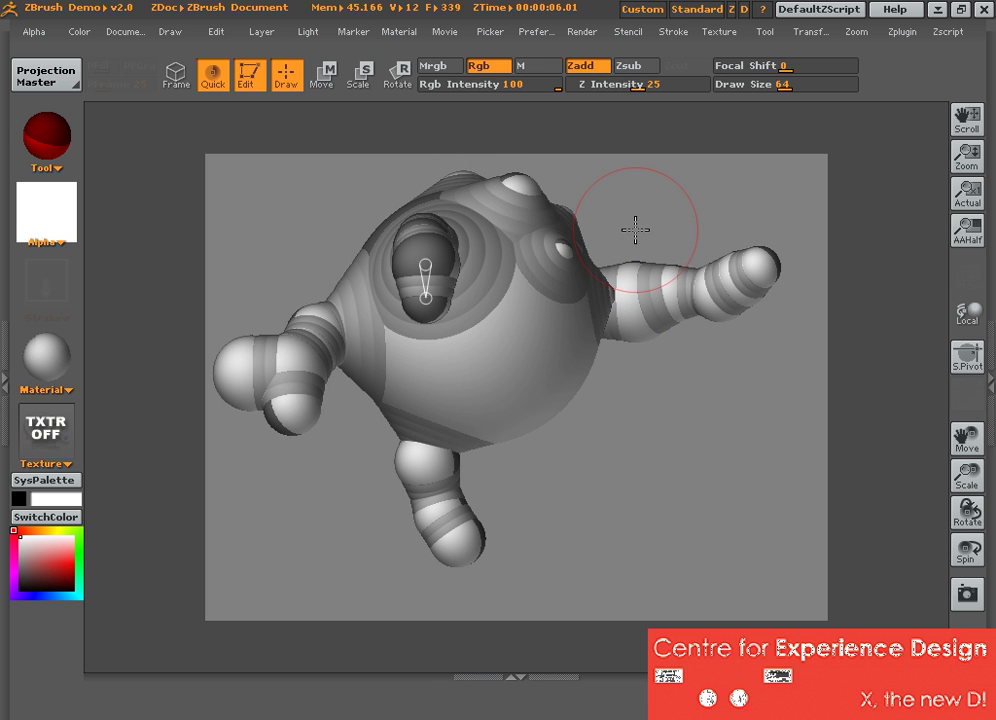